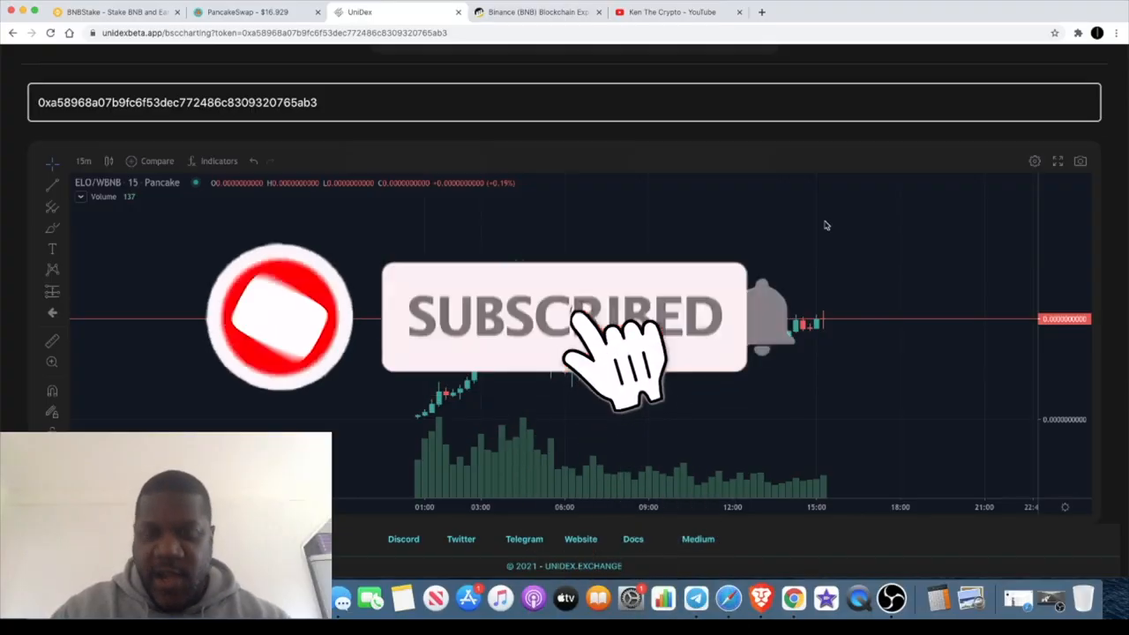
Refresh the ELO/WBNB chart, pan to earlier candles, compress the price scale, then go to the YouTube channel.
click(671, 11)
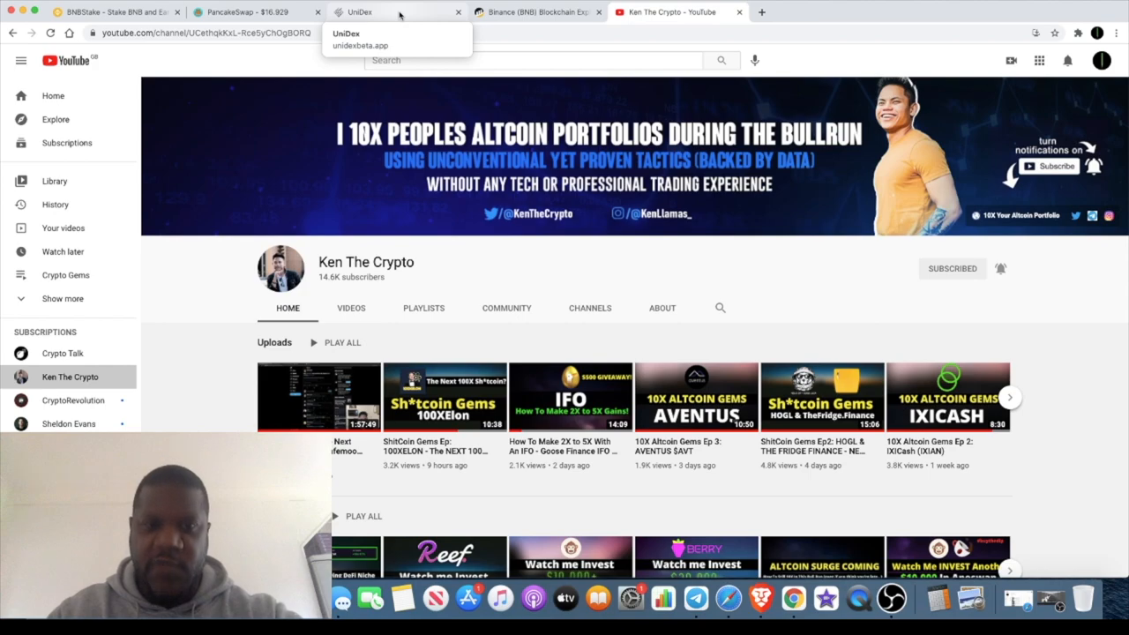
click(400, 14)
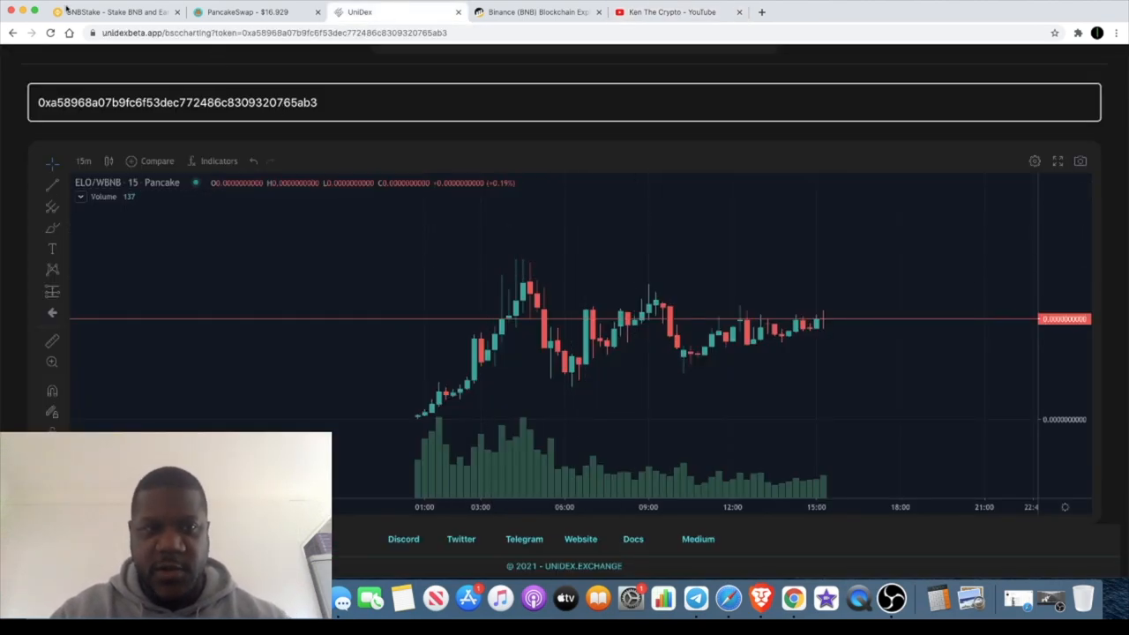
click(50, 33)
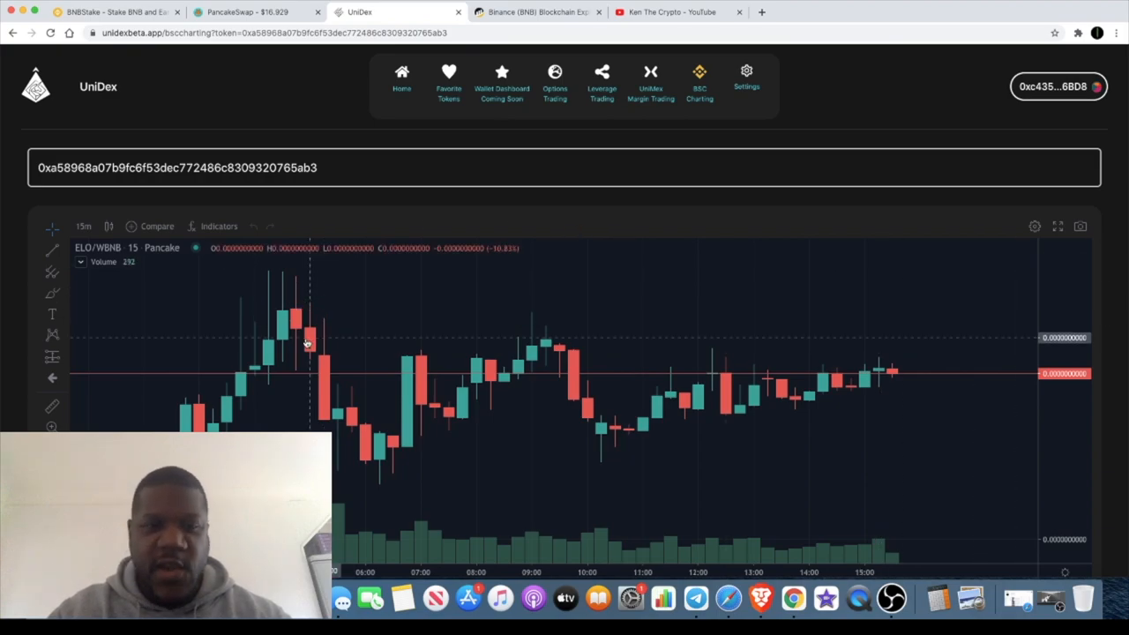
drag(494, 339, 307, 343)
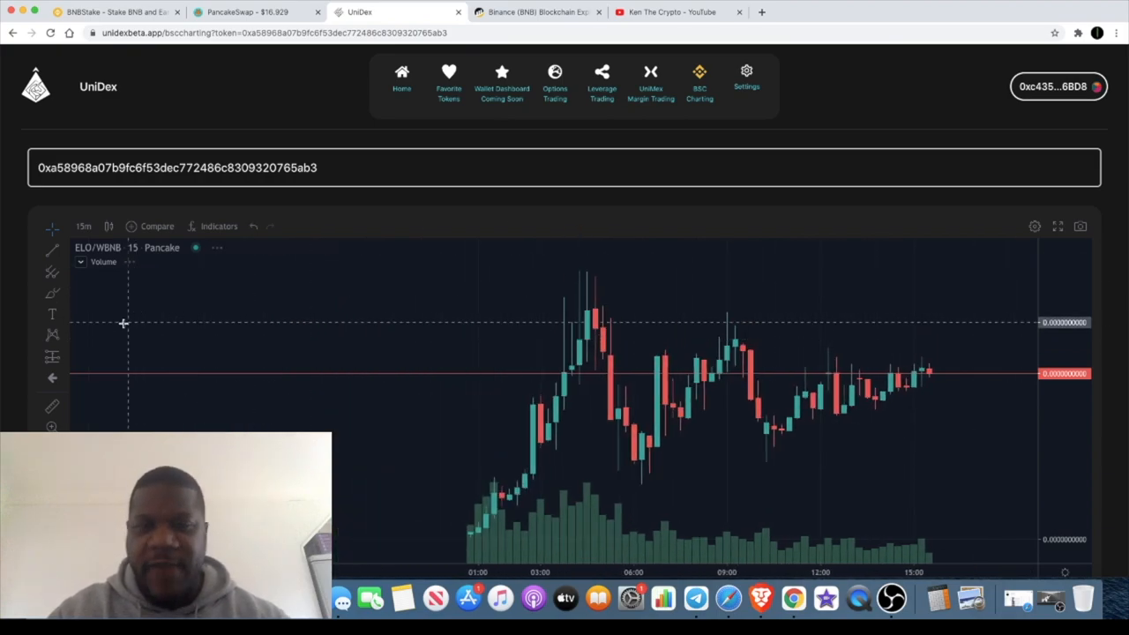
scroll(21, 269, down, 2)
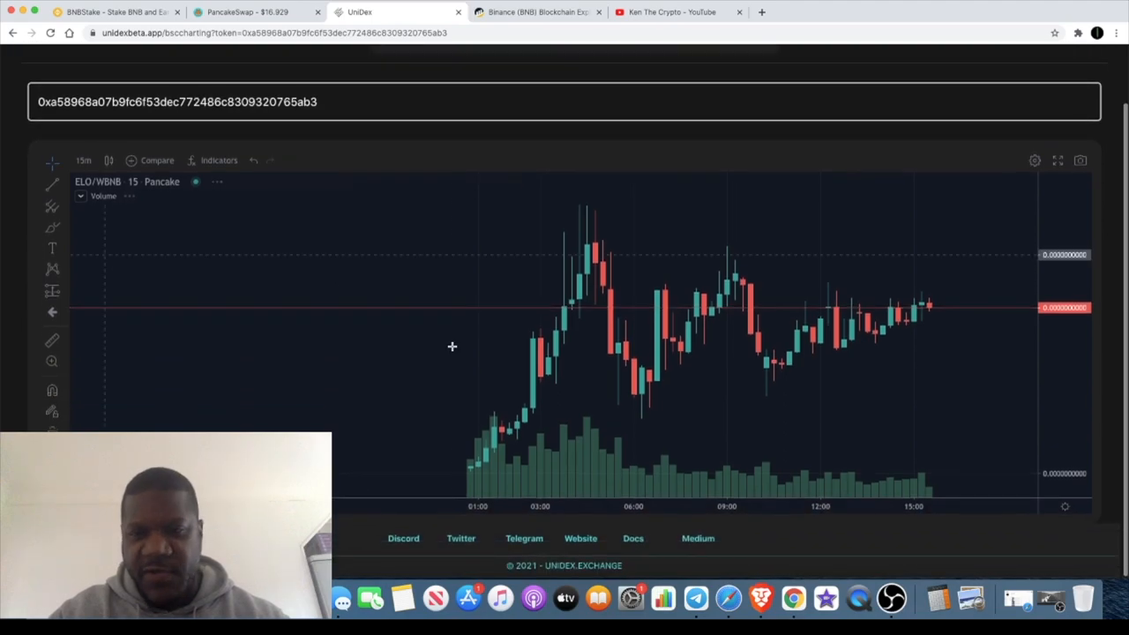
scroll(455, 349, up, 3)
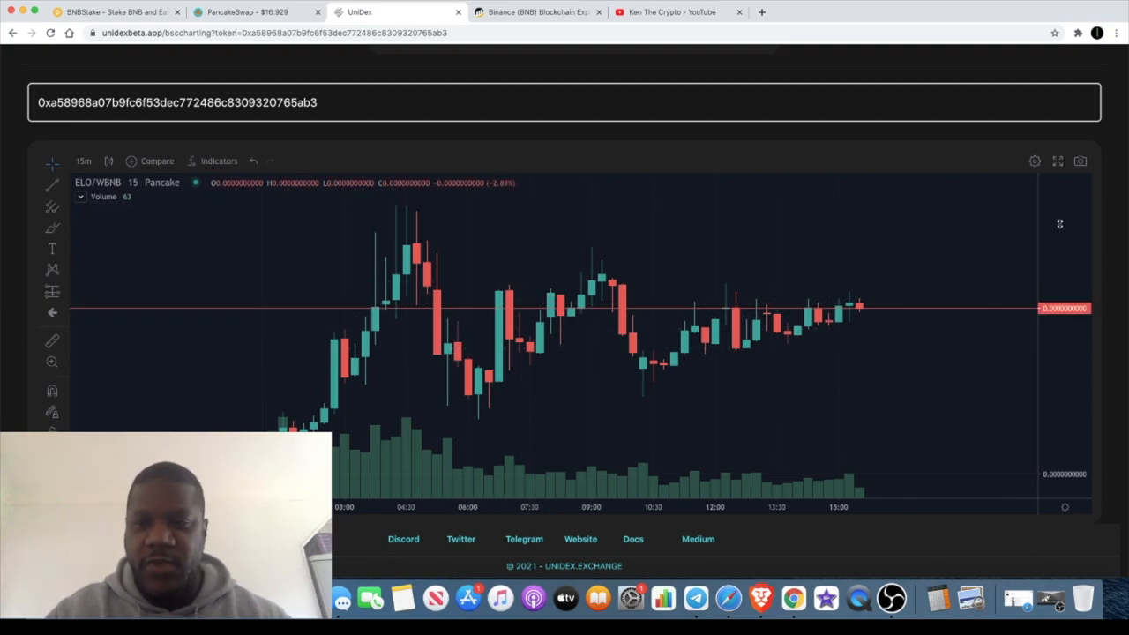
drag(1061, 256, 1060, 282)
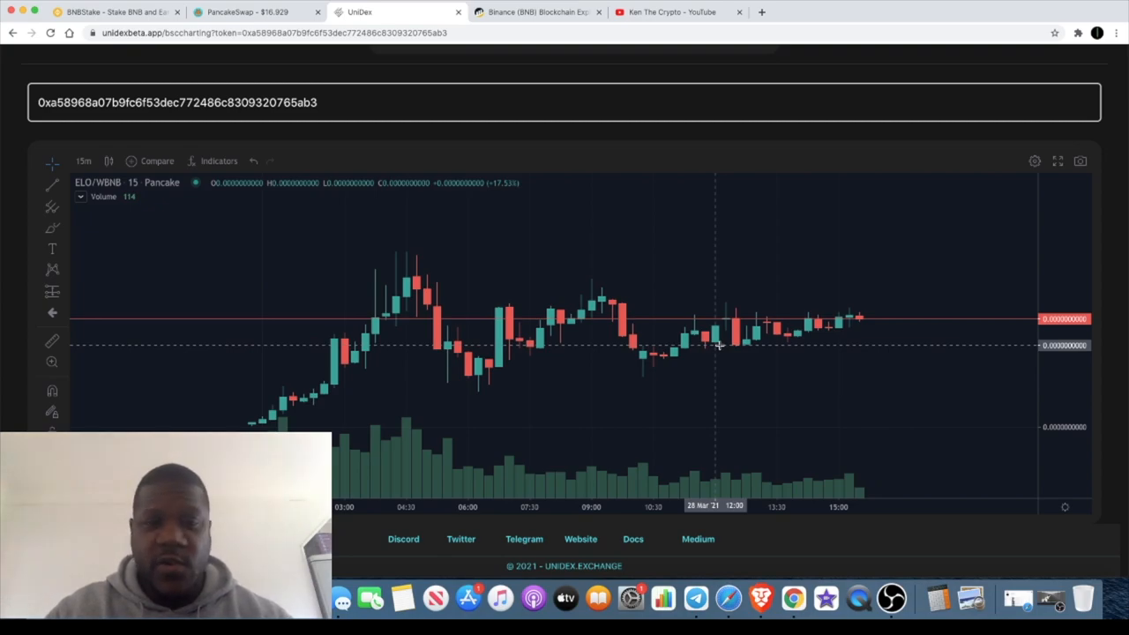
click(697, 12)
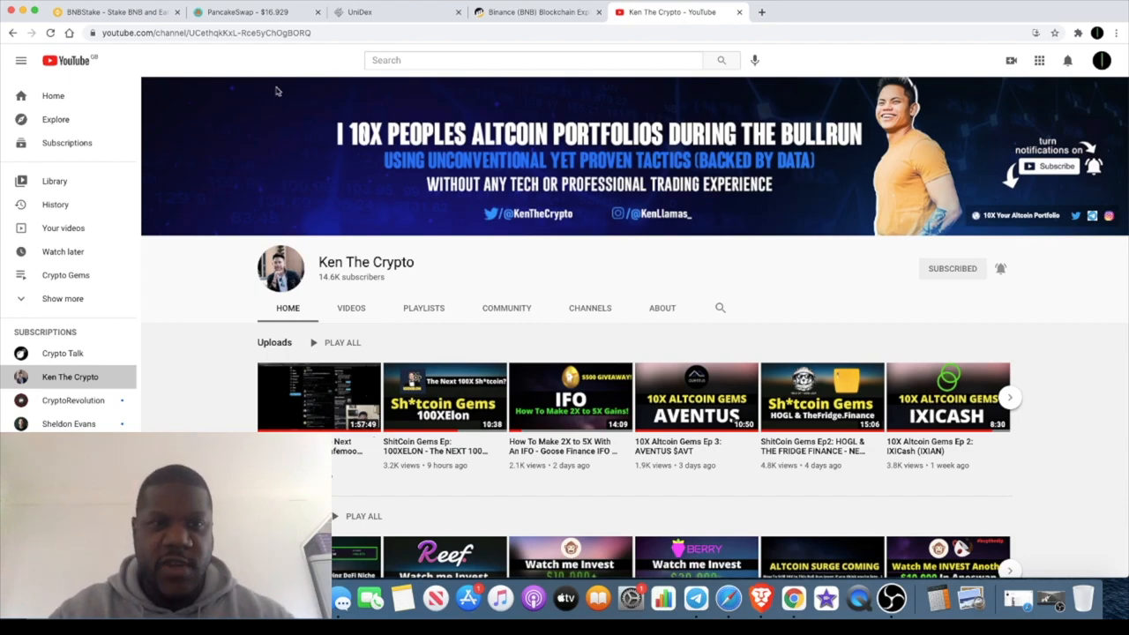
Return to the ELO/WBNB chart, slightly rescale its prices, and bring up the Telegram 100XElon chat.
click(406, 13)
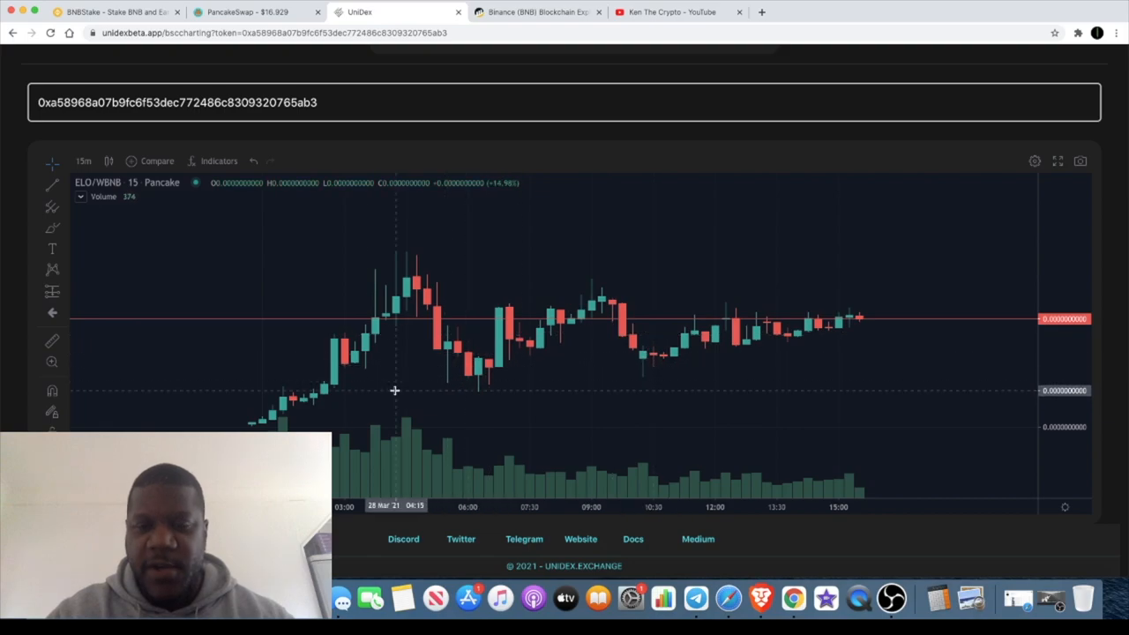
drag(1074, 249, 1073, 300)
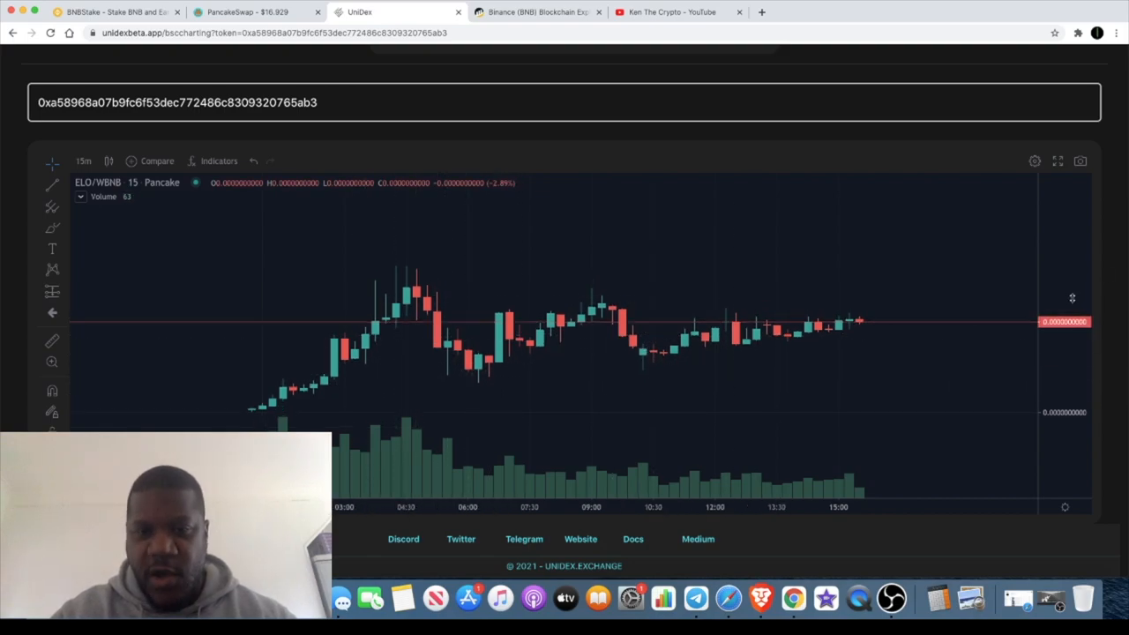
click(696, 600)
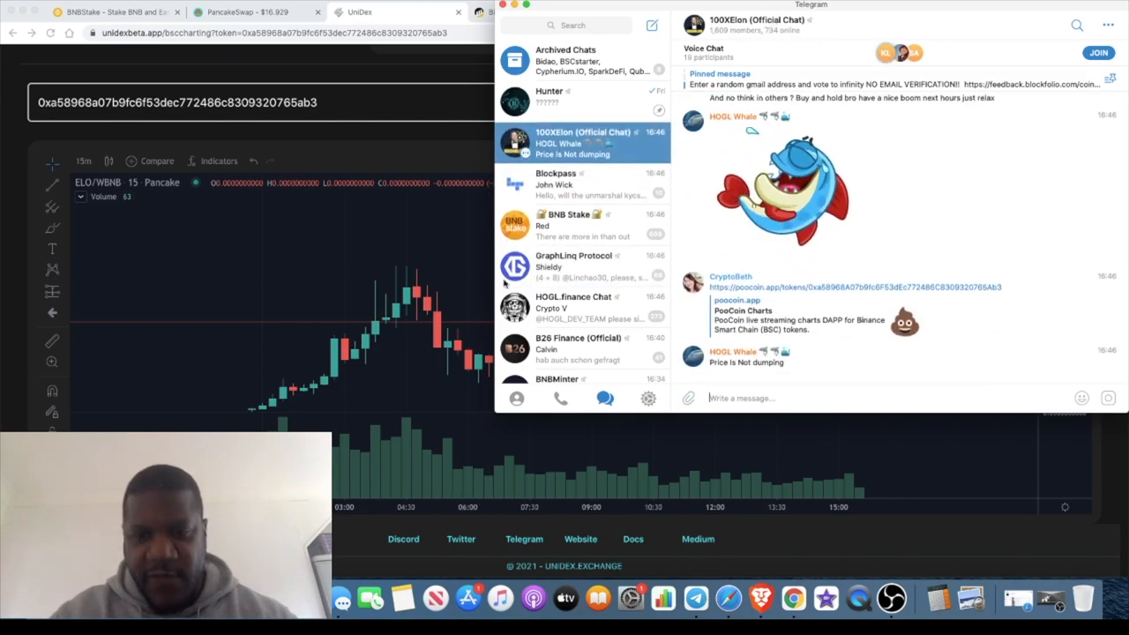
Put the browser window back in front of the Telegram chat.
click(291, 230)
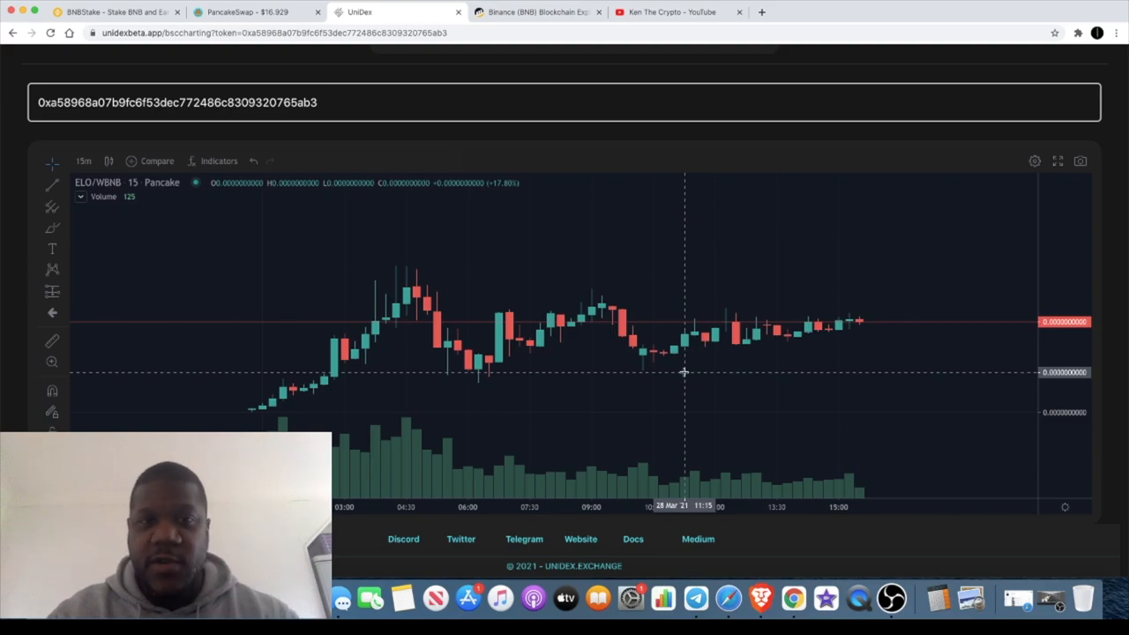
Search BscScan for '100x elon' and open the 100X Elon (ELO) token matching the charted contract.
click(541, 12)
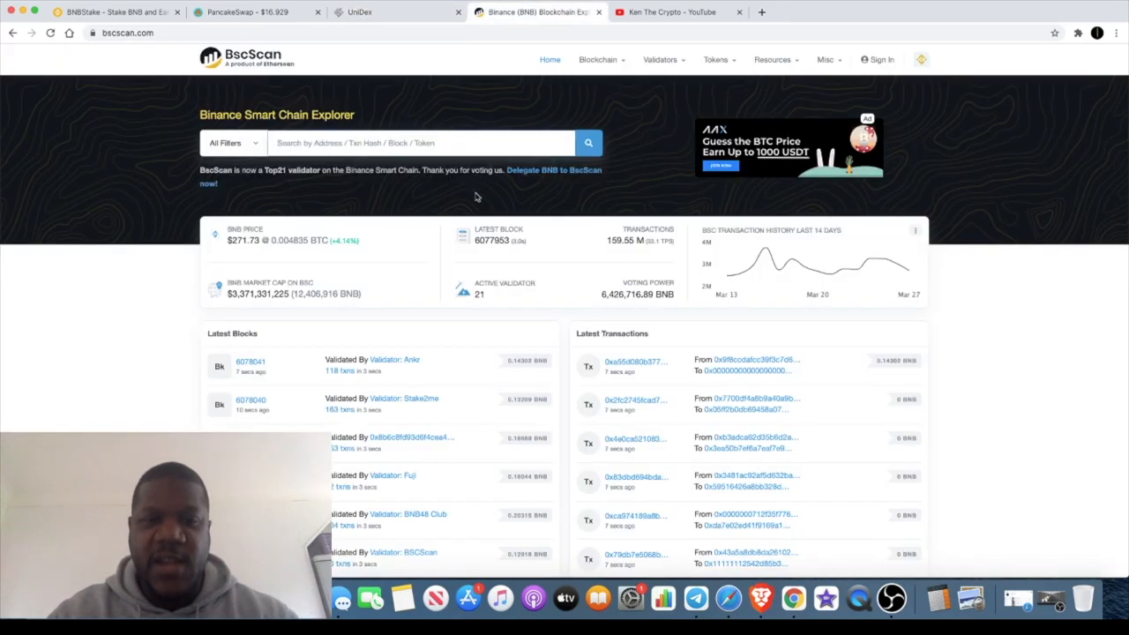
click(390, 146)
text(100x)
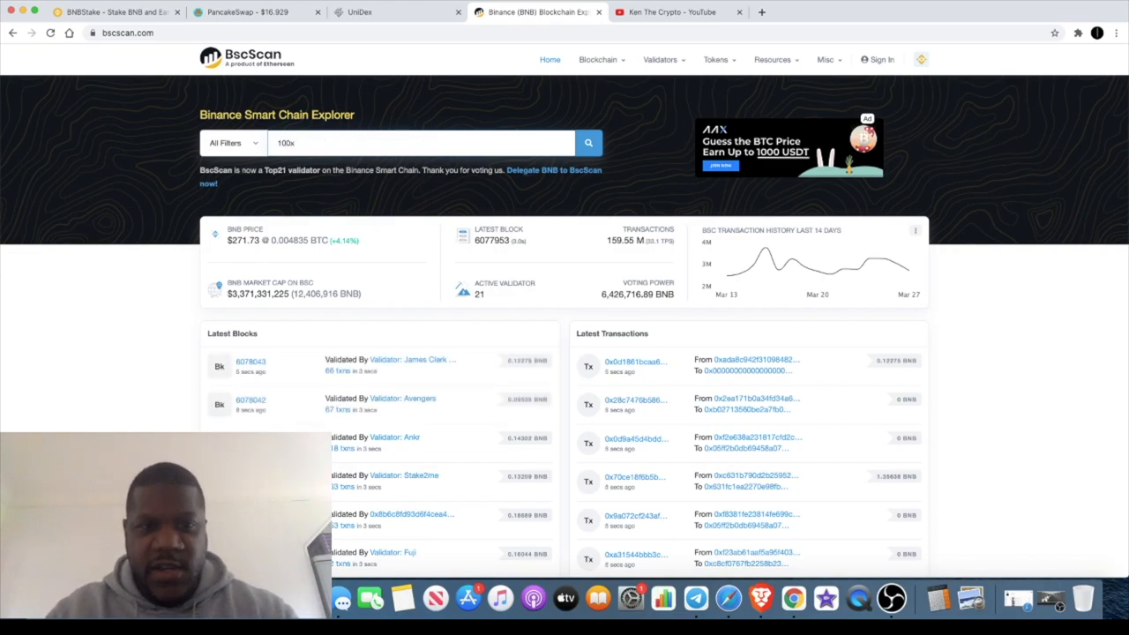
text( elo)
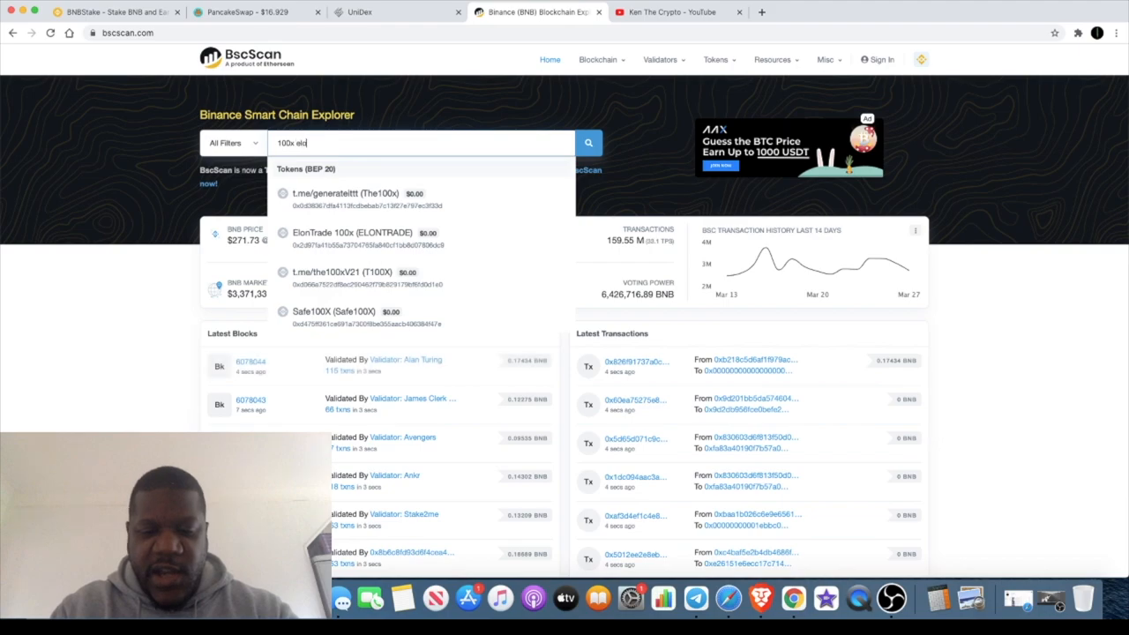
text(n)
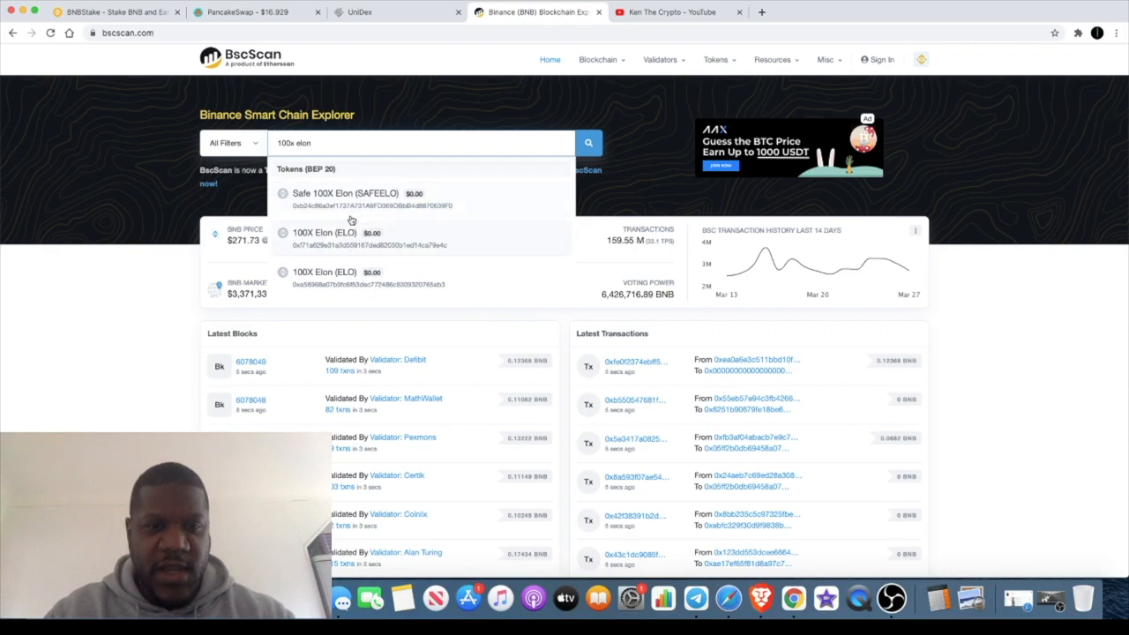
click(389, 289)
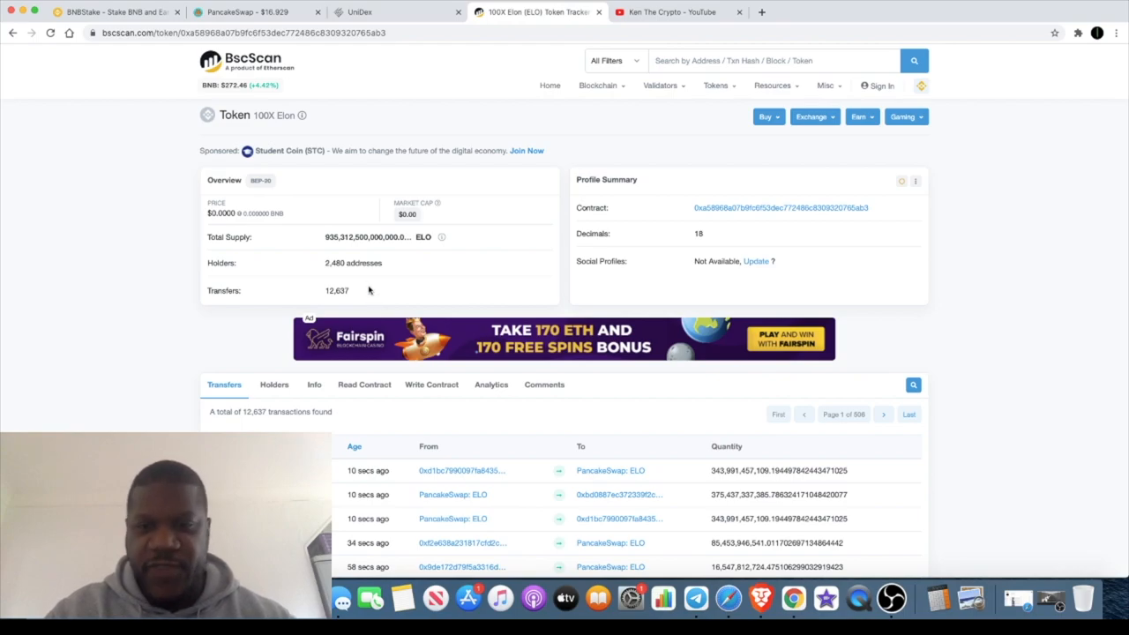
scroll(368, 291, down, 3)
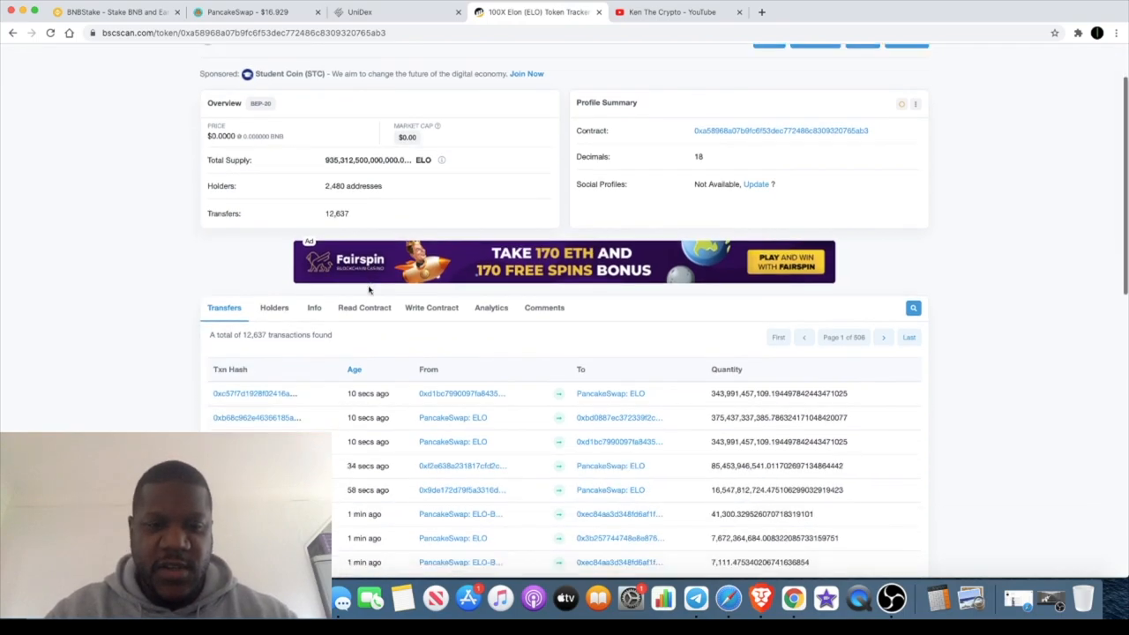
scroll(369, 290, up, 3)
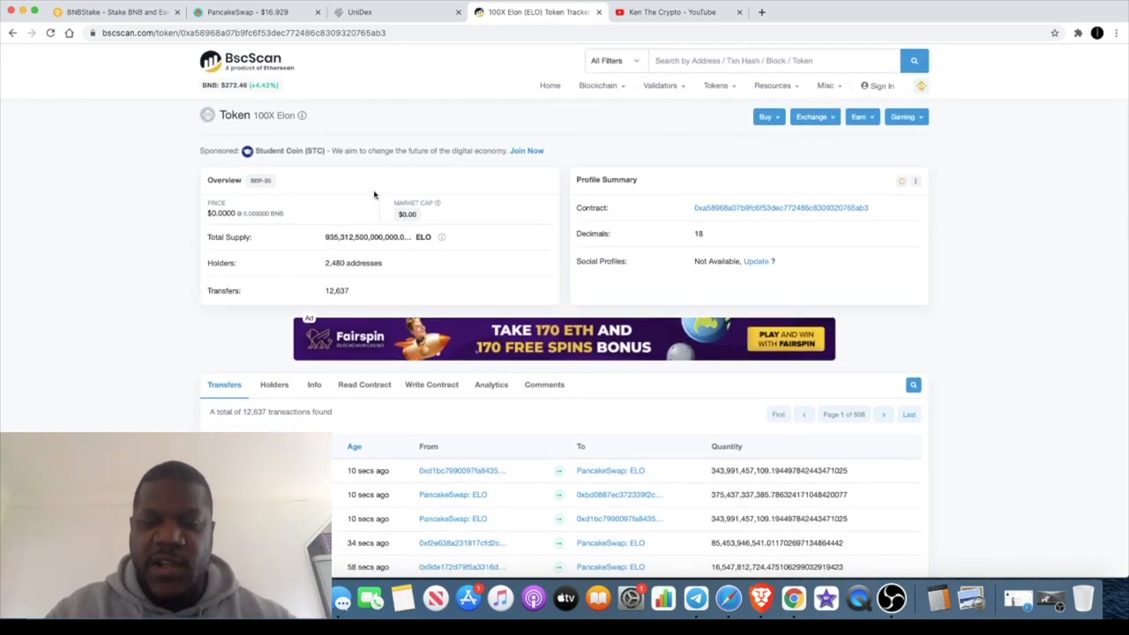
Highlight the 2,480 holders count, then jump to the Ken The Crypto YouTube channel.
double_click(353, 262)
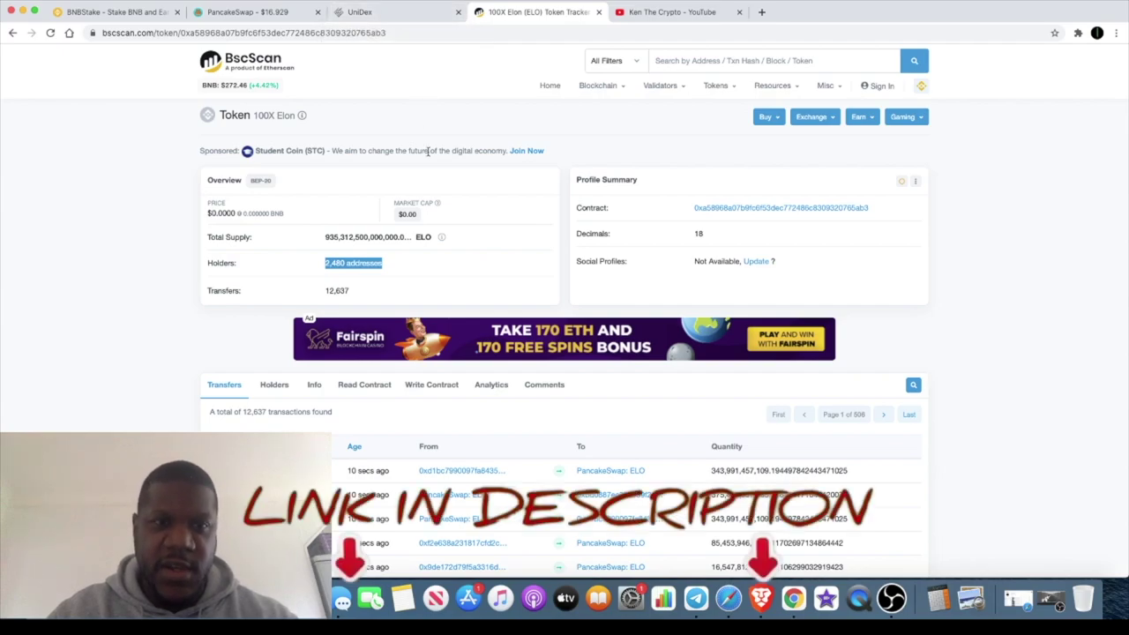
key(ctrl+Tab)
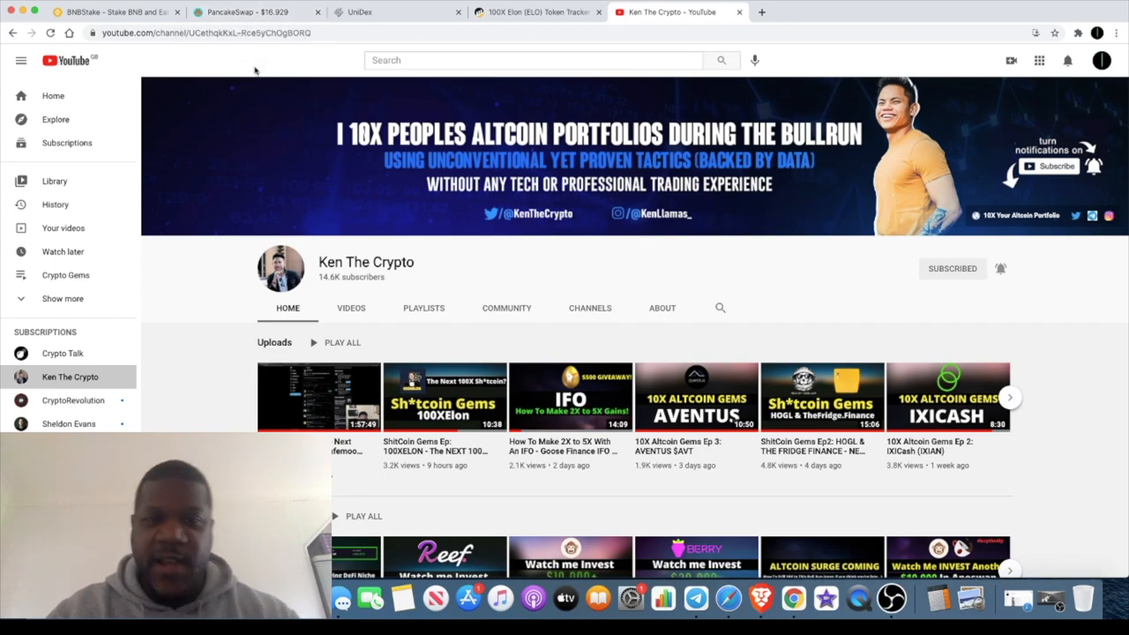
Switch to the BNBstake site showing 75,956 BNB staked and six staking plans.
click(117, 12)
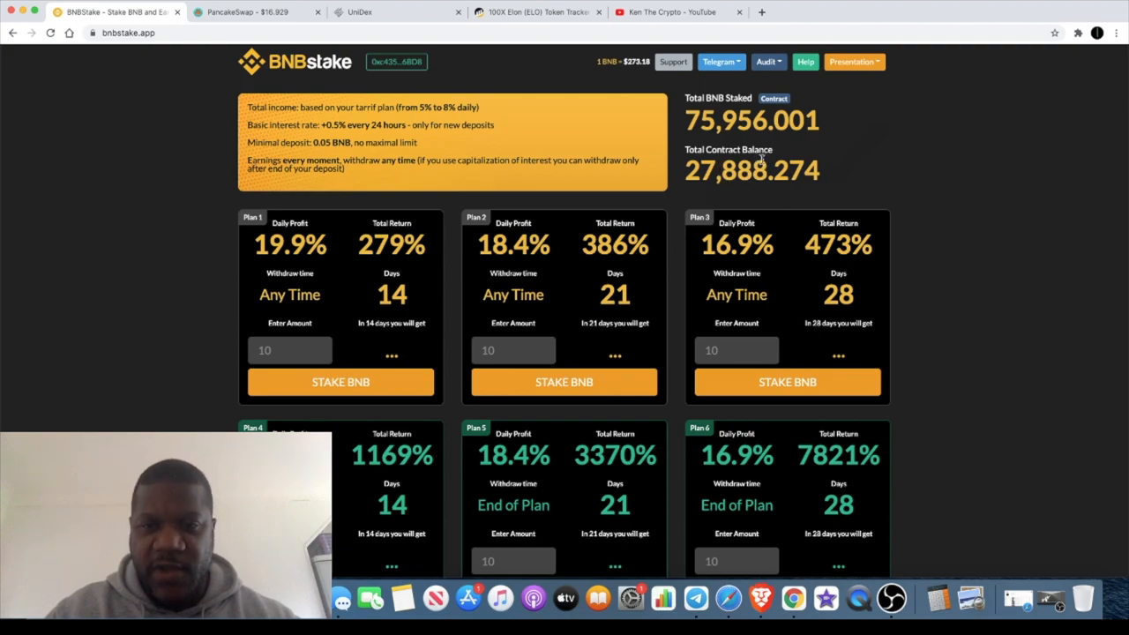
Highlight the Total BNB Staked and 27,888.274 BNB contract balance figures, then follow the contract link to BscScan.
drag(819, 120, 697, 116)
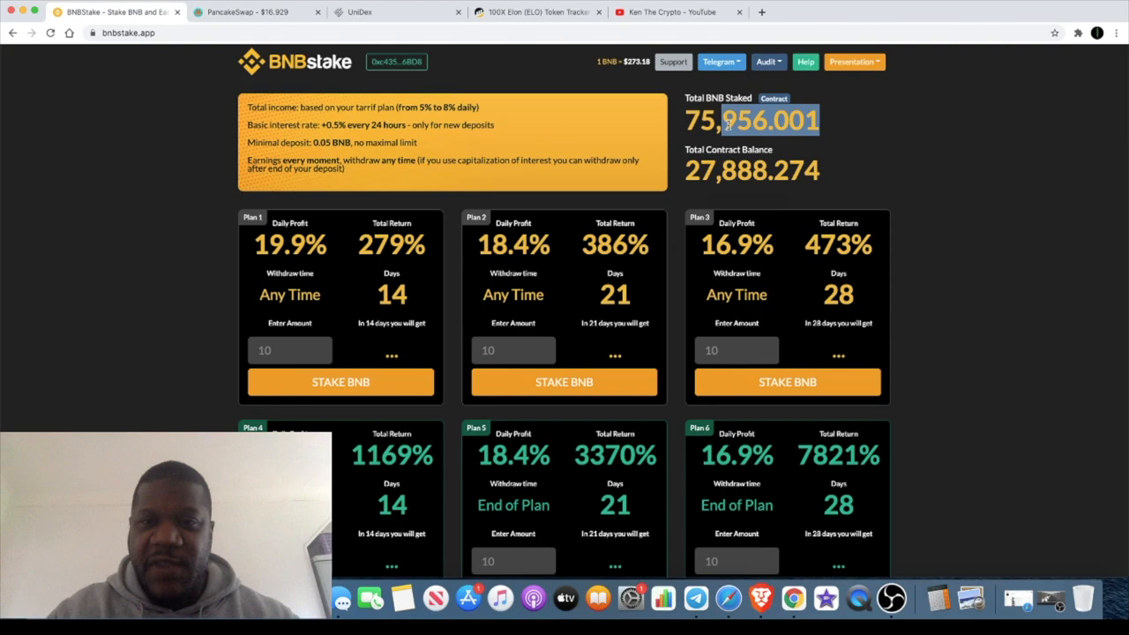
click(724, 145)
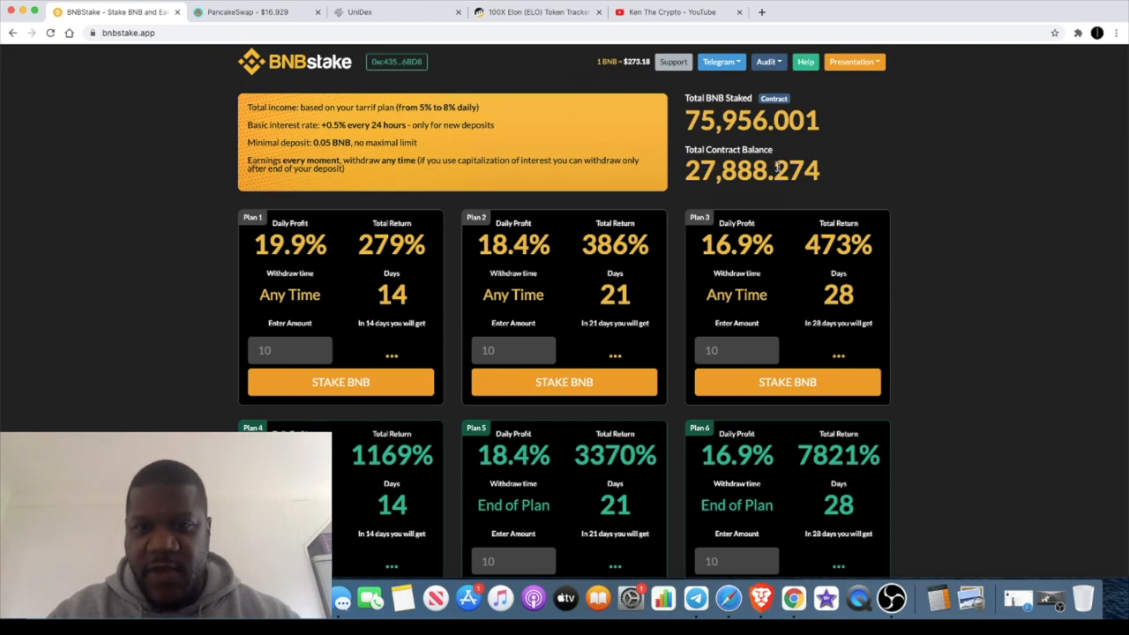
drag(820, 170, 686, 172)
click(686, 172)
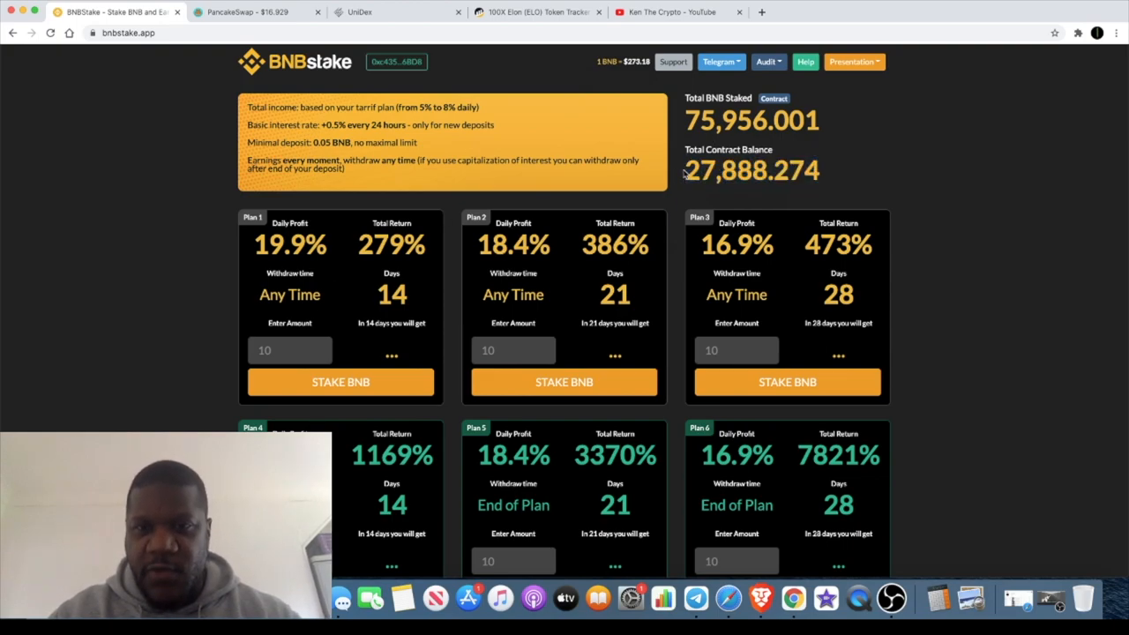
click(775, 99)
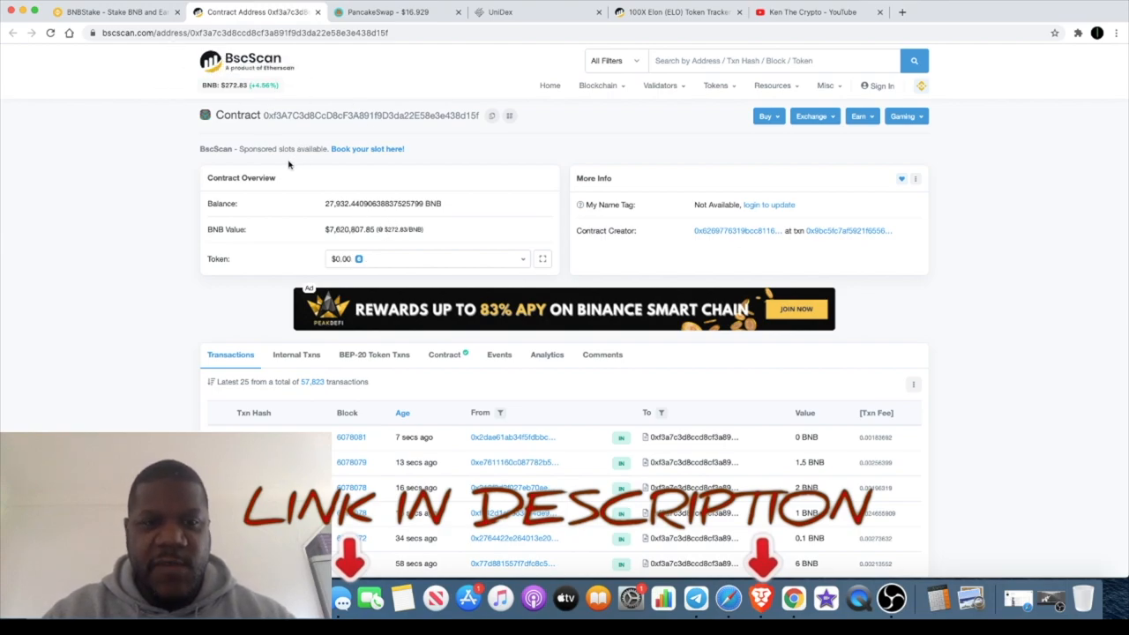
Return from the BscScan contract page (about 27,932 BNB balance) to the BNBstake staking site.
click(114, 12)
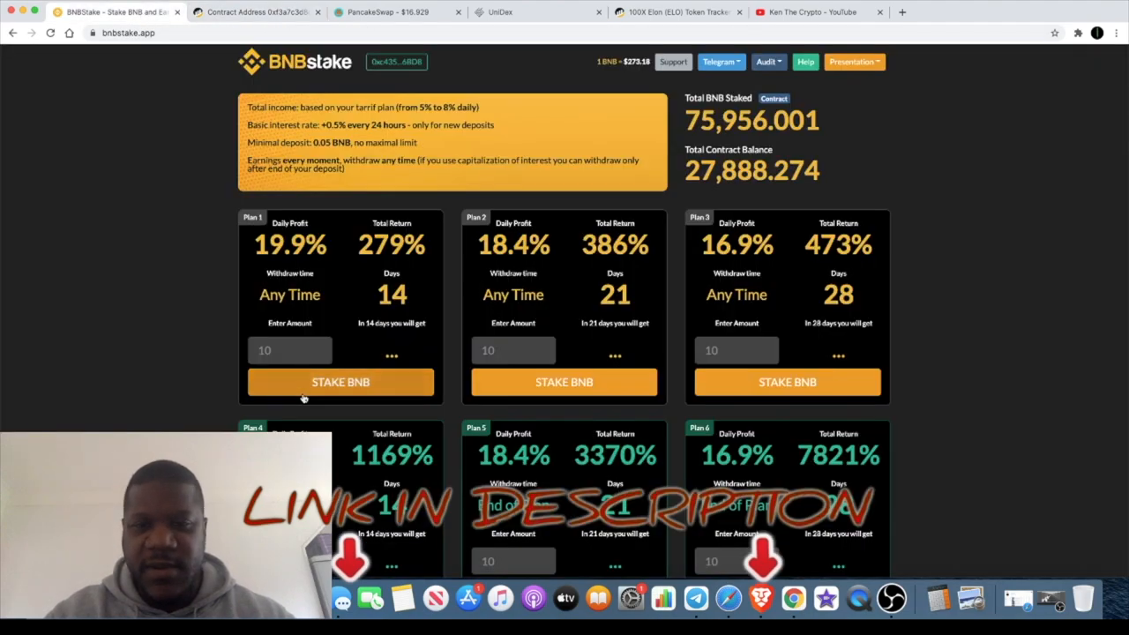
scroll(304, 397, down, 1)
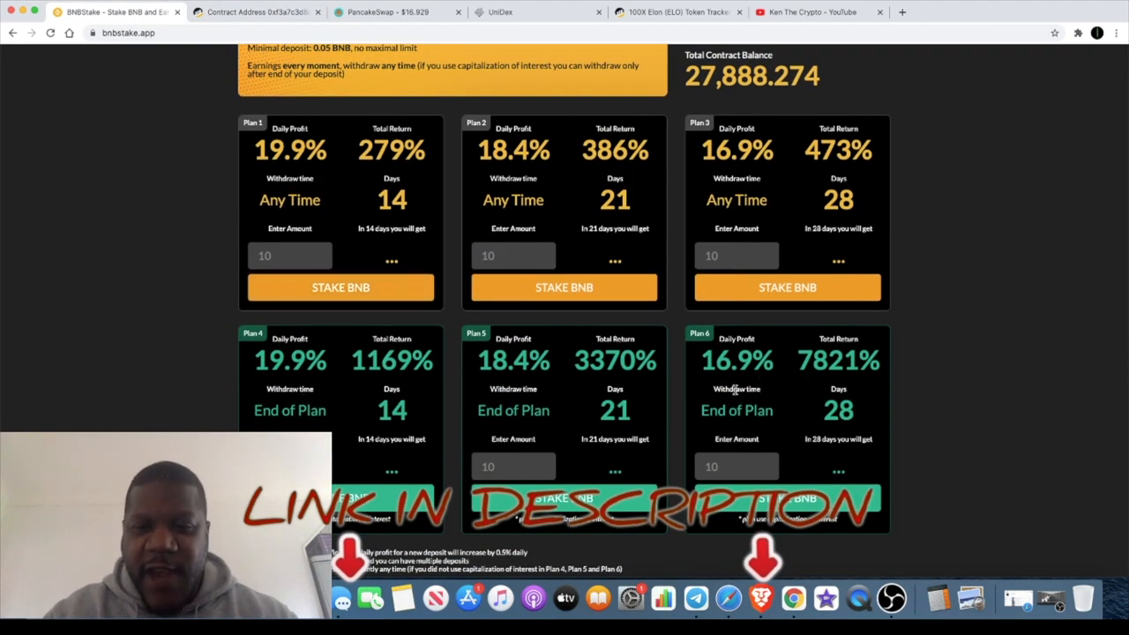
scroll(765, 374, down, 8)
scroll(759, 379, down, 3)
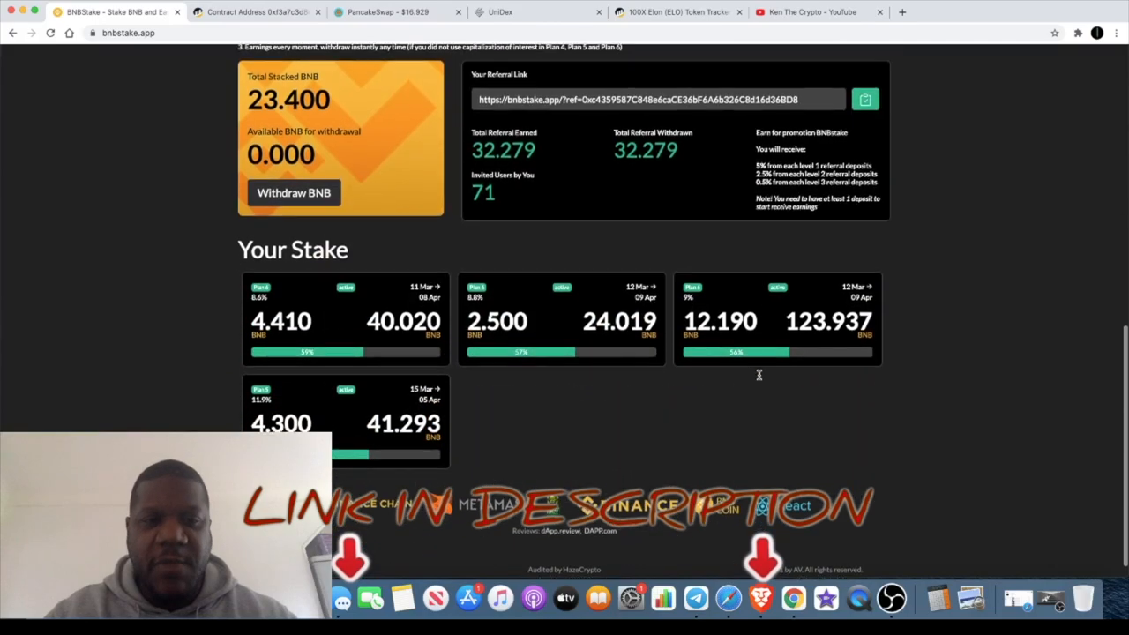
scroll(759, 379, up, 5)
scroll(759, 378, up, 5)
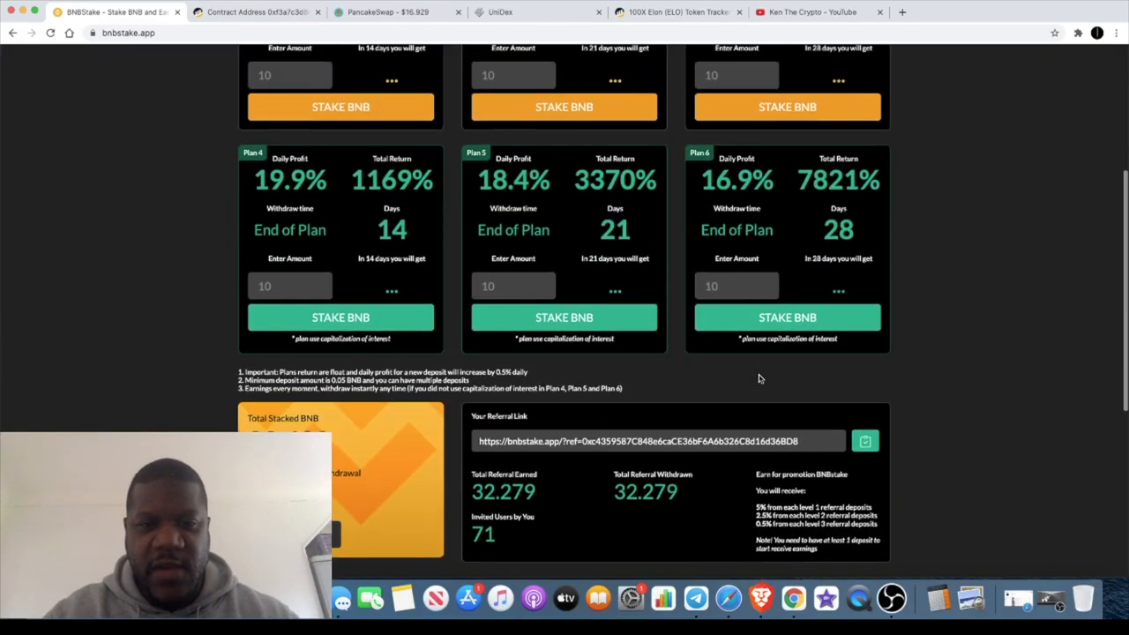
scroll(759, 378, down, 3)
scroll(760, 378, down, 6)
scroll(760, 378, up, 4)
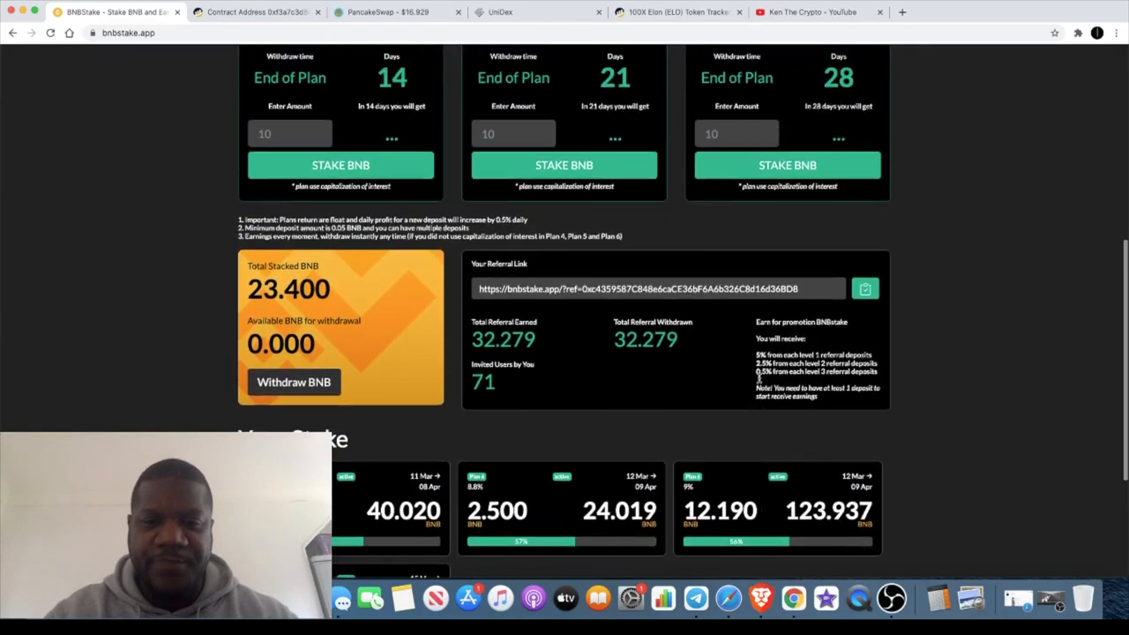
scroll(760, 379, down, 5)
scroll(759, 379, up, 1)
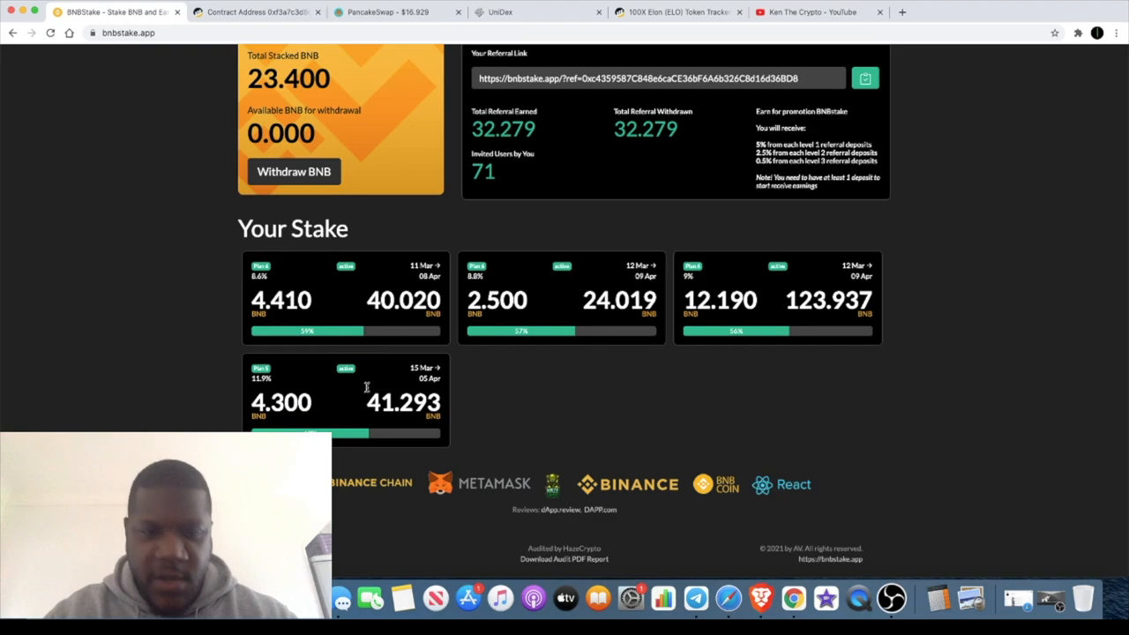
scroll(388, 401, up, 2)
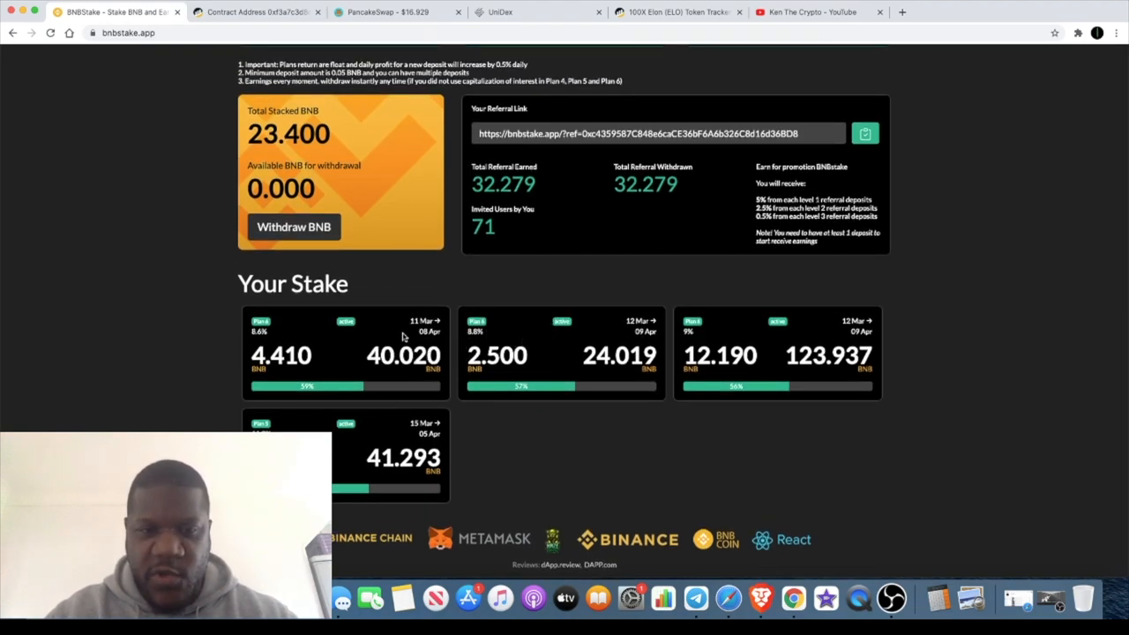
scroll(403, 336, up, 1)
scroll(403, 336, up, 5)
scroll(402, 336, up, 5)
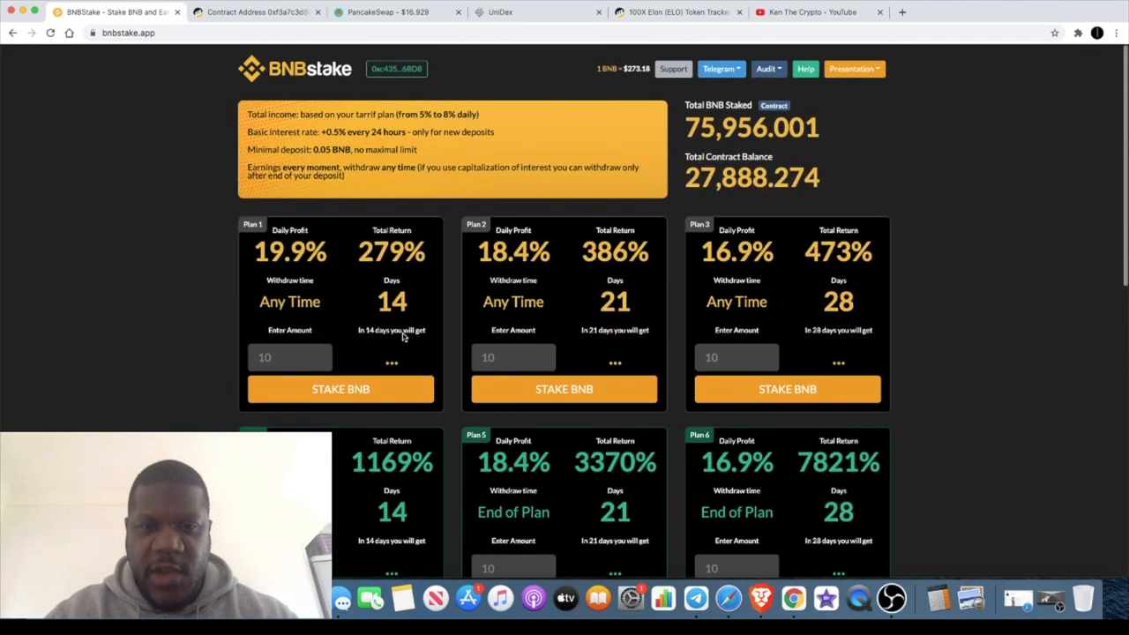
scroll(402, 336, down, 10)
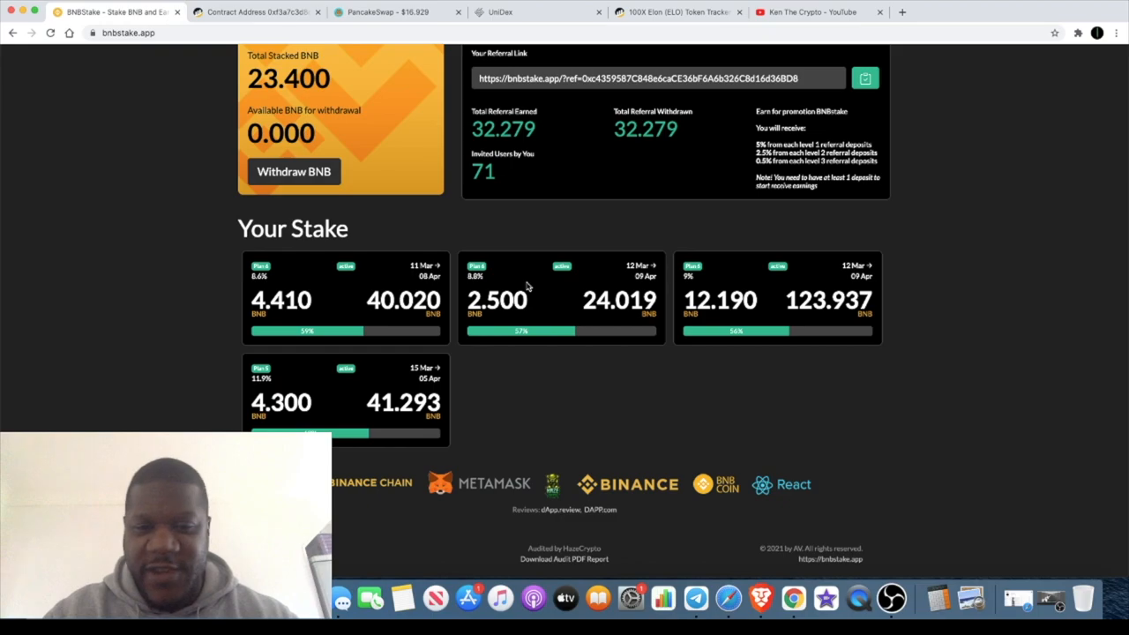
scroll(528, 287, up, 10)
scroll(528, 287, up, 3)
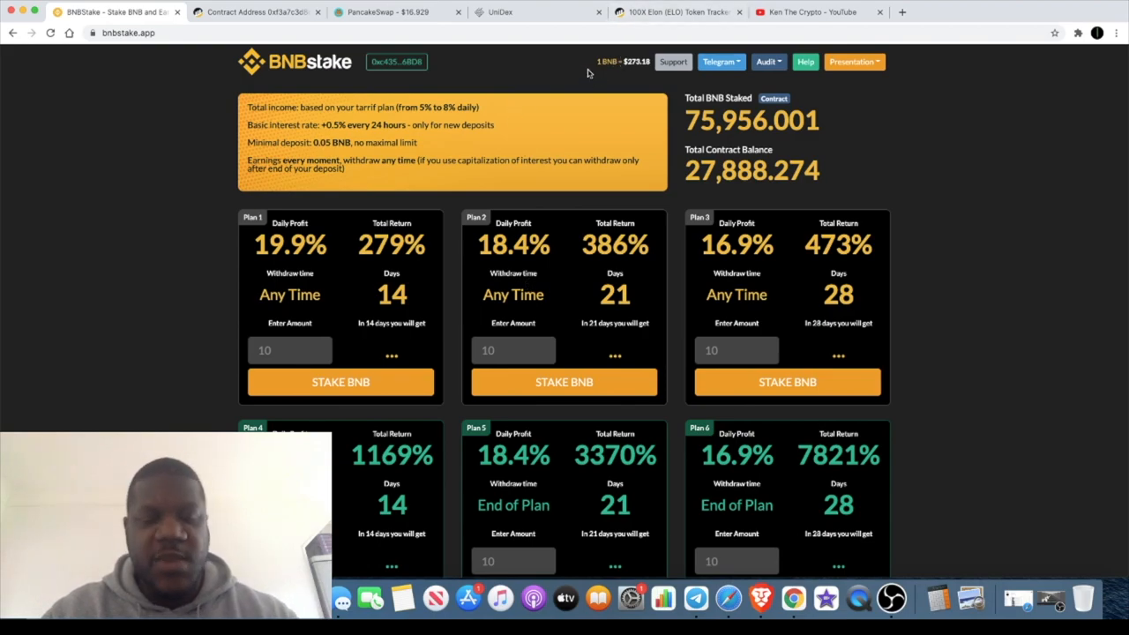
scroll(589, 78, down, 4)
scroll(568, 173, down, 1)
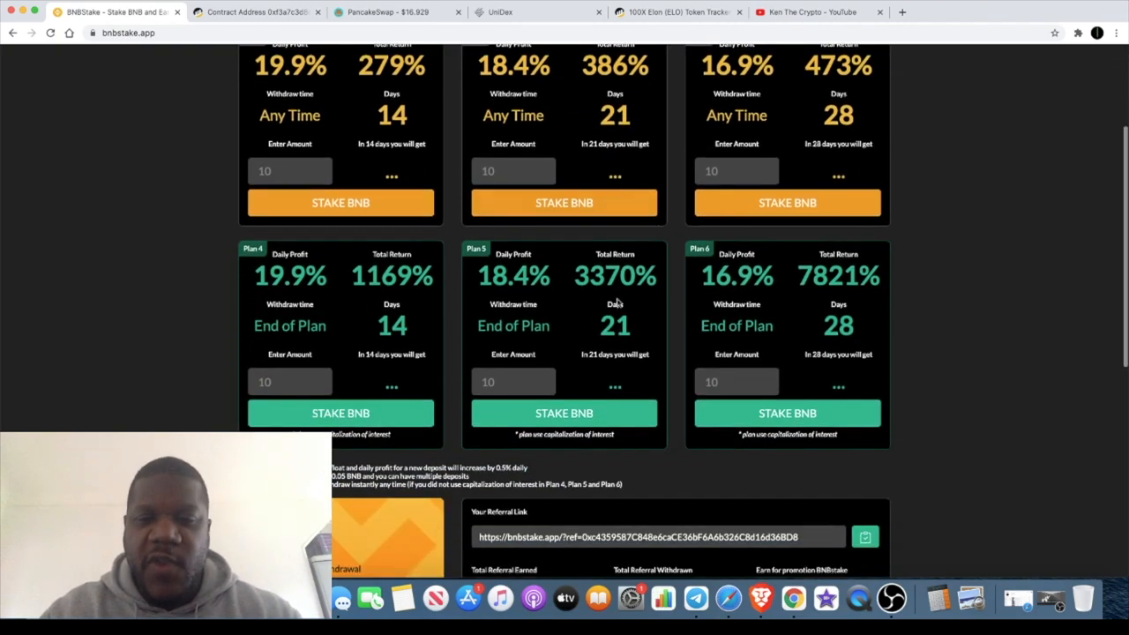
scroll(611, 359, down, 5)
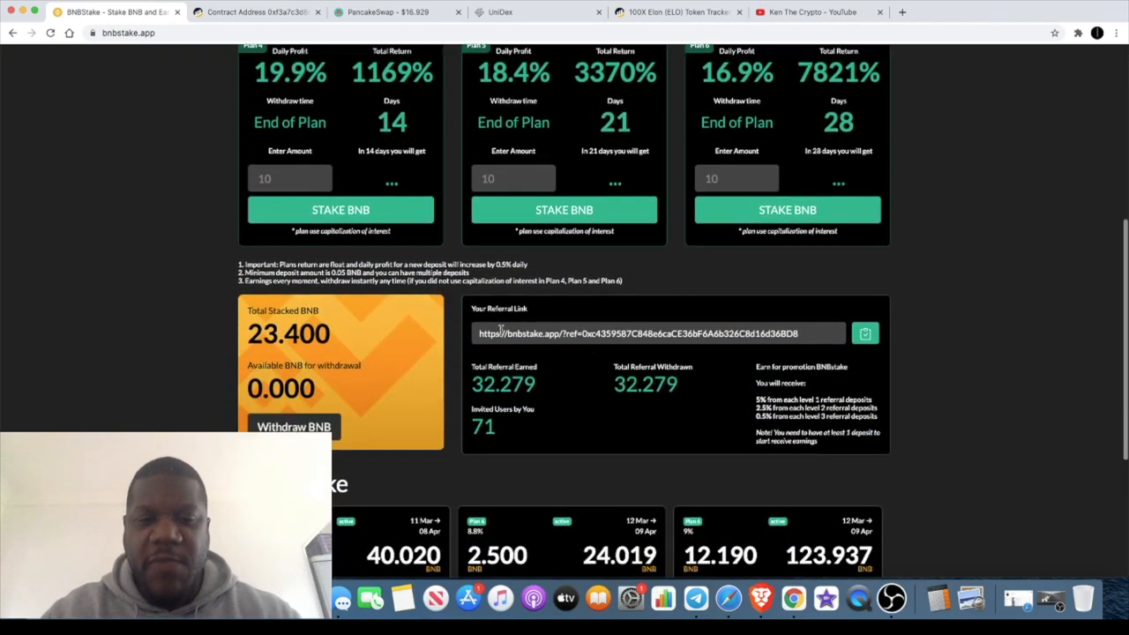
scroll(394, 386, up, 2)
scroll(393, 386, up, 1)
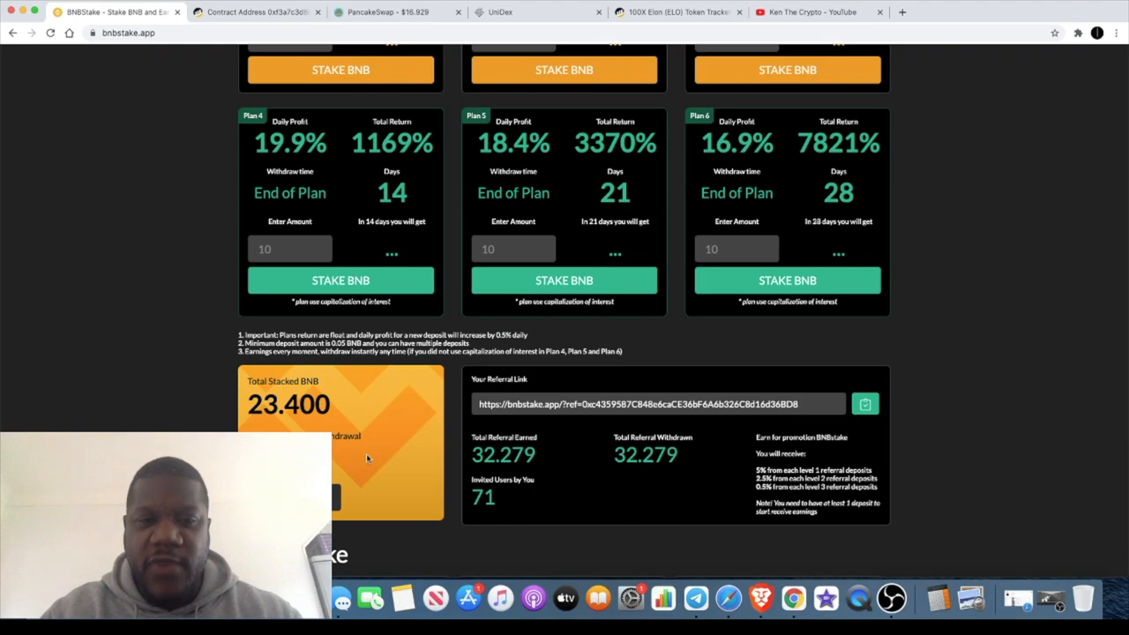
scroll(368, 458, up, 5)
scroll(441, 353, up, 3)
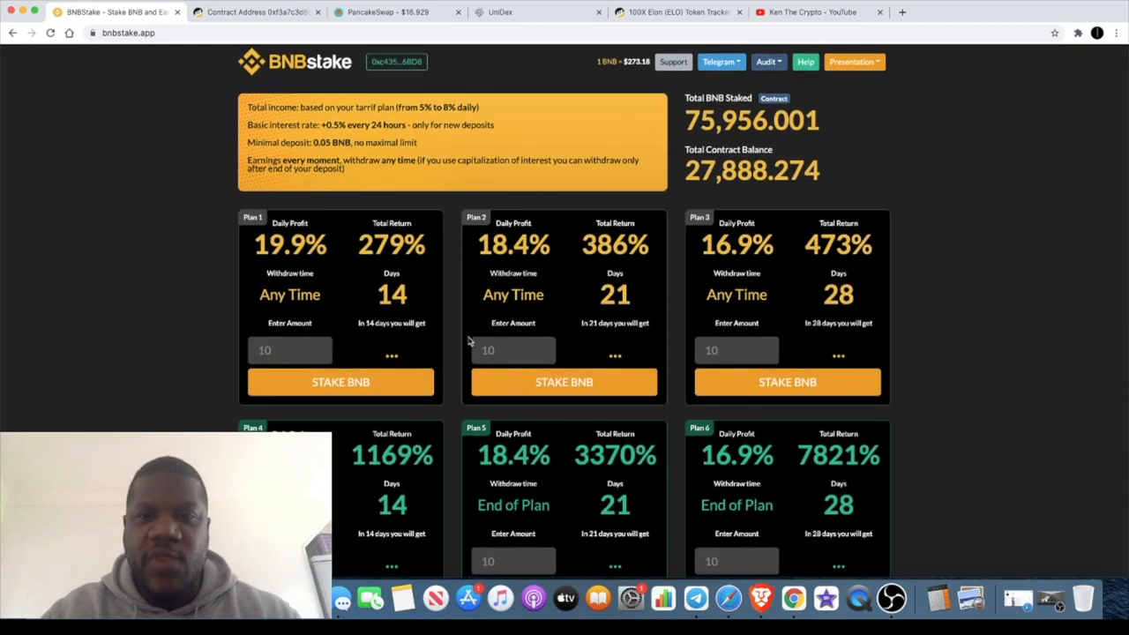
scroll(469, 341, down, 3)
scroll(494, 336, down, 3)
scroll(530, 326, down, 2)
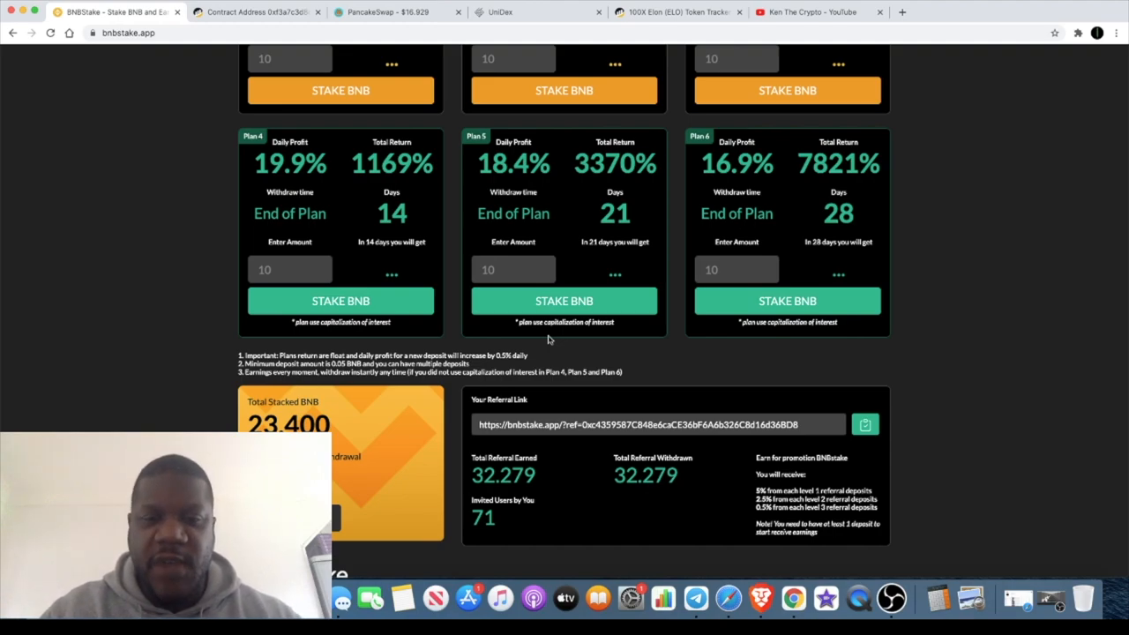
scroll(547, 339, up, 8)
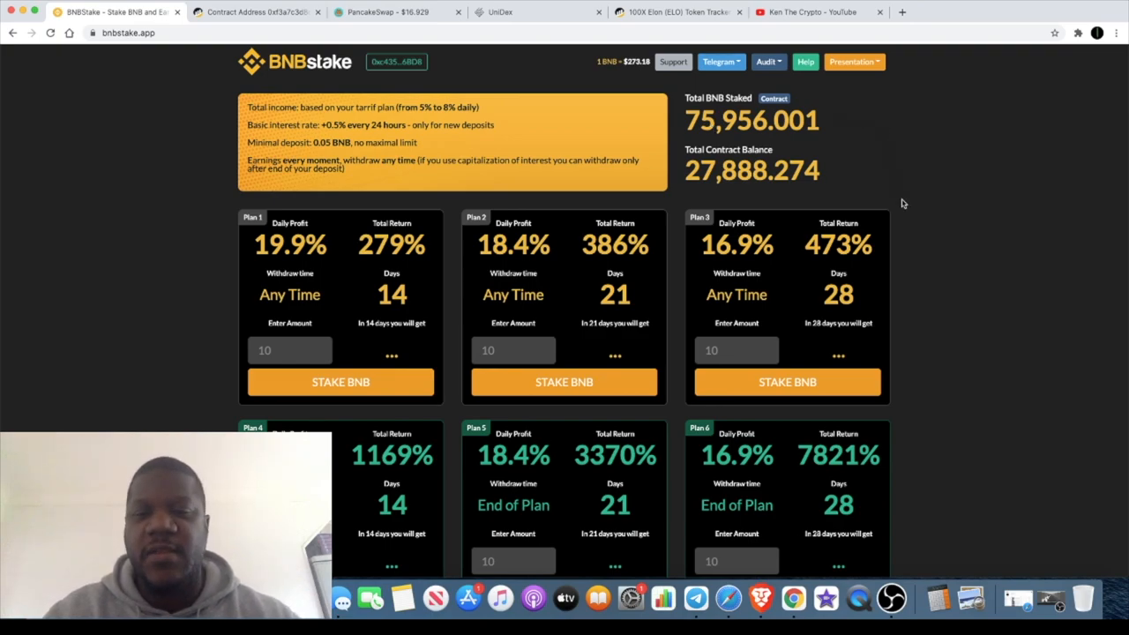
scroll(925, 267, down, 5)
scroll(925, 267, down, 1)
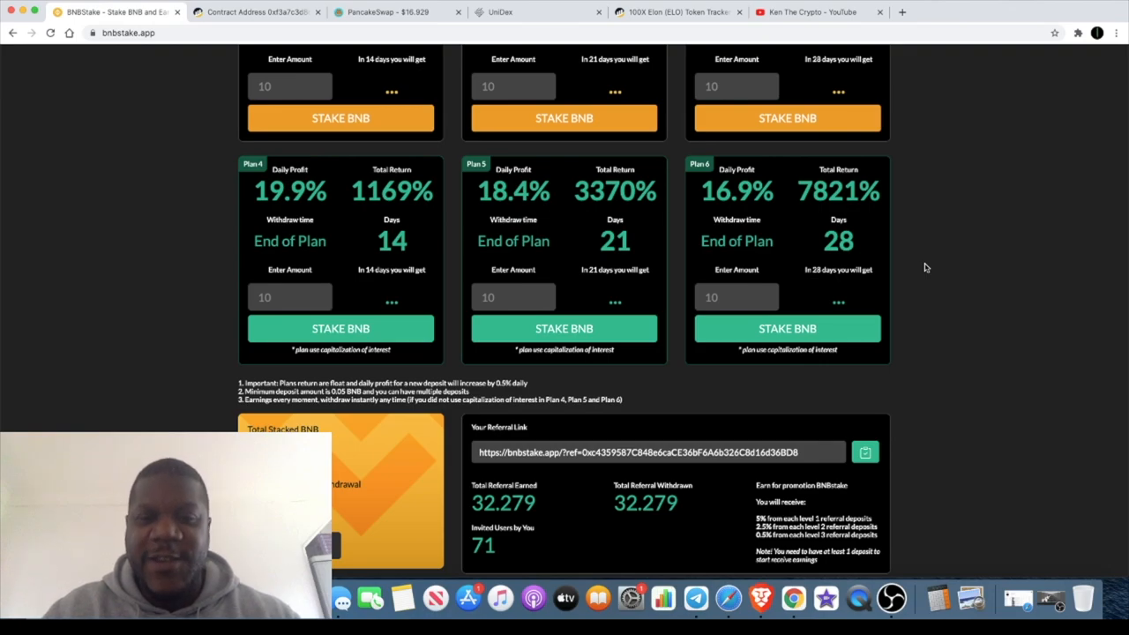
scroll(925, 268, up, 8)
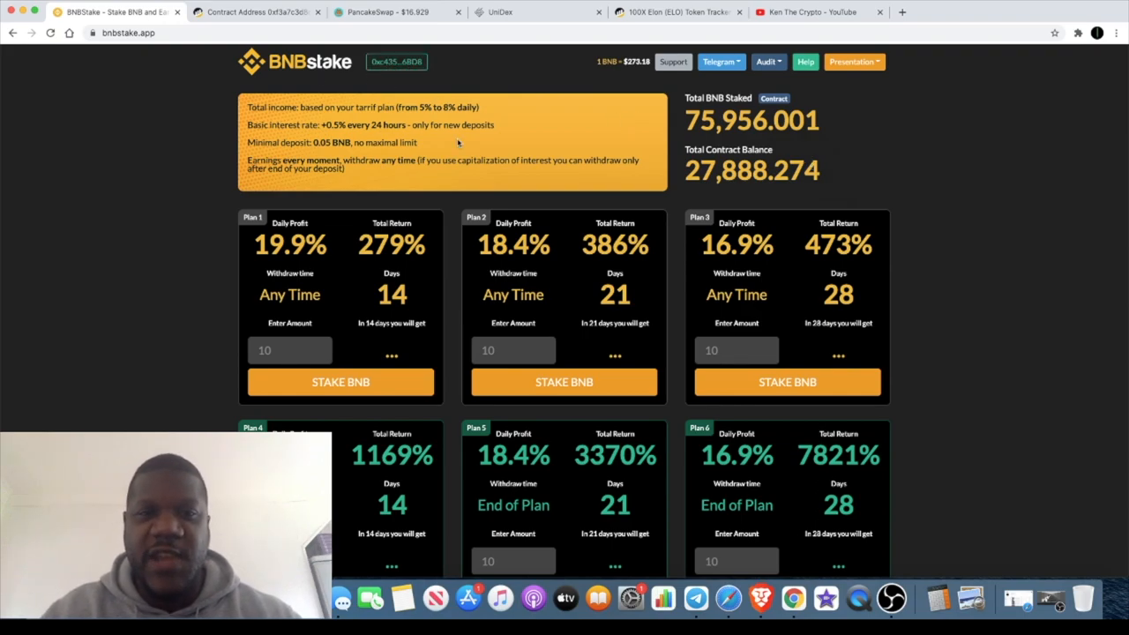
scroll(458, 143, down, 15)
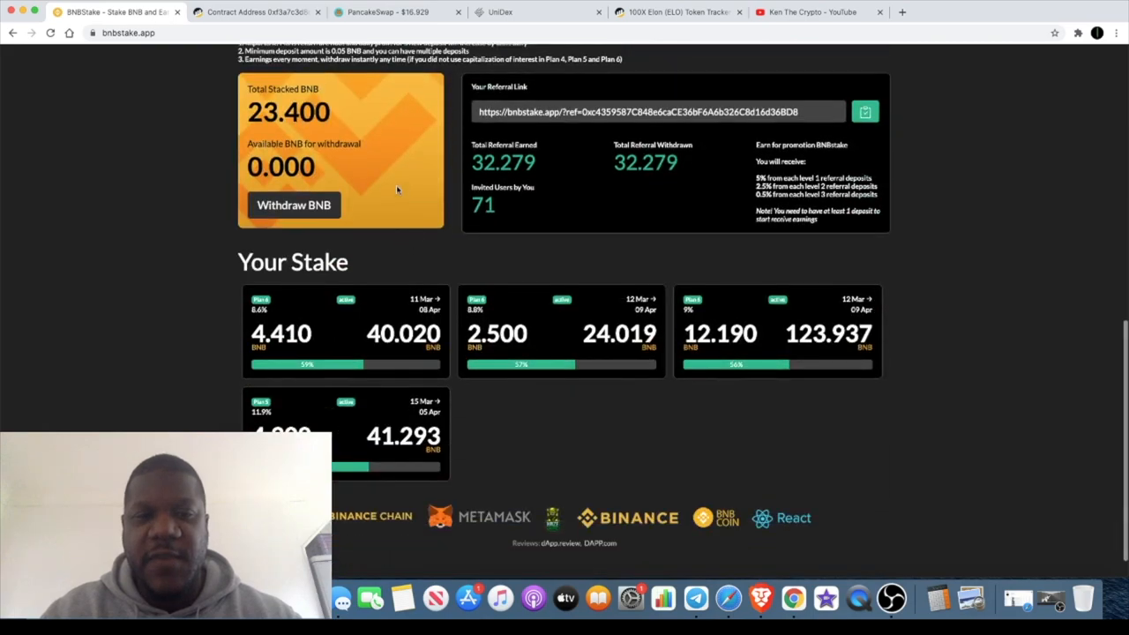
scroll(519, 217, up, 15)
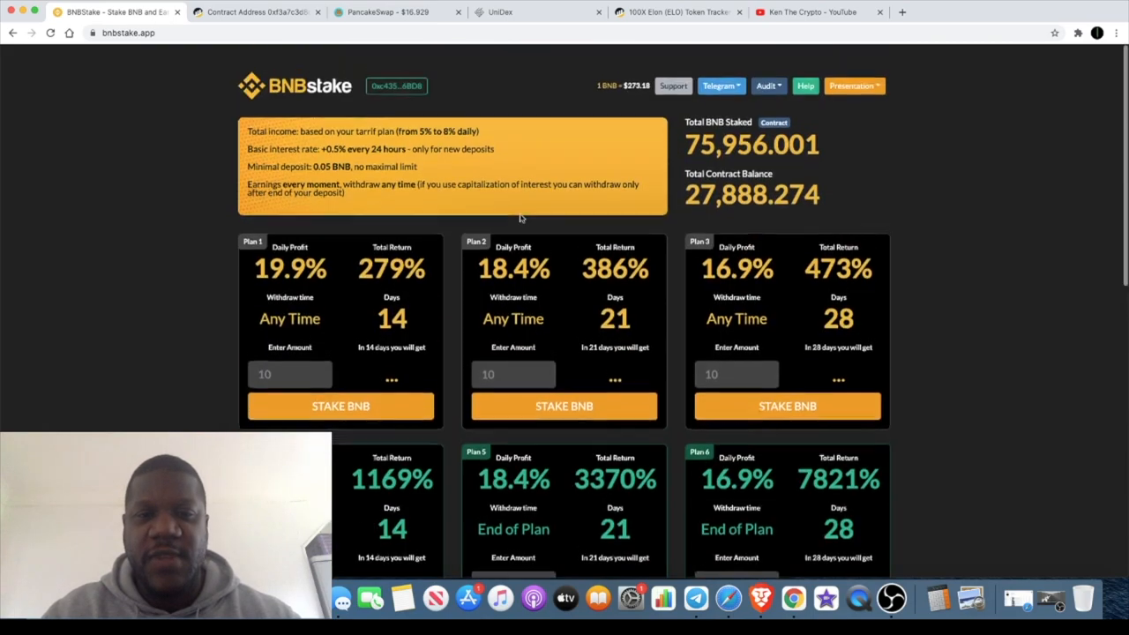